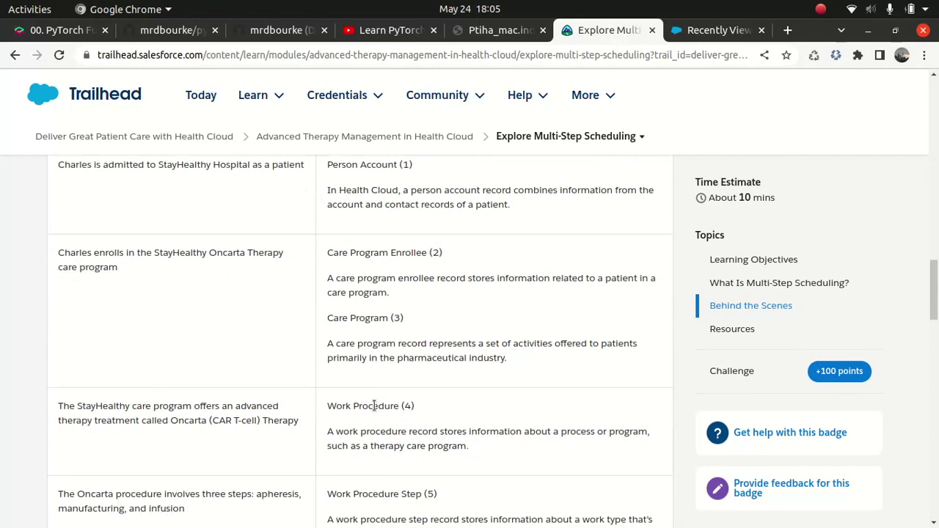
- Return to the multi-step scheduling diagram on Trailhead, switch to Salesforce and open the Advanced Therapy app
scroll(374, 411, up, 5)
scroll(375, 411, up, 3)
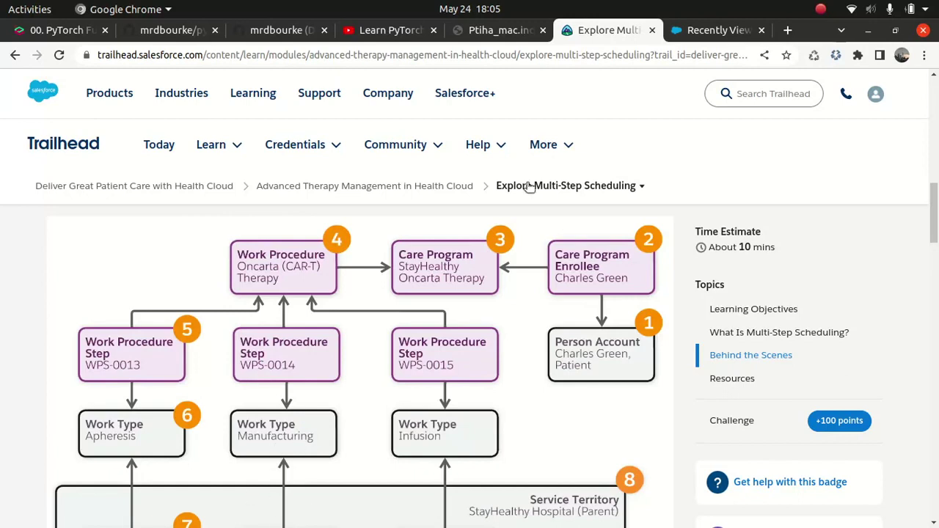
click(704, 33)
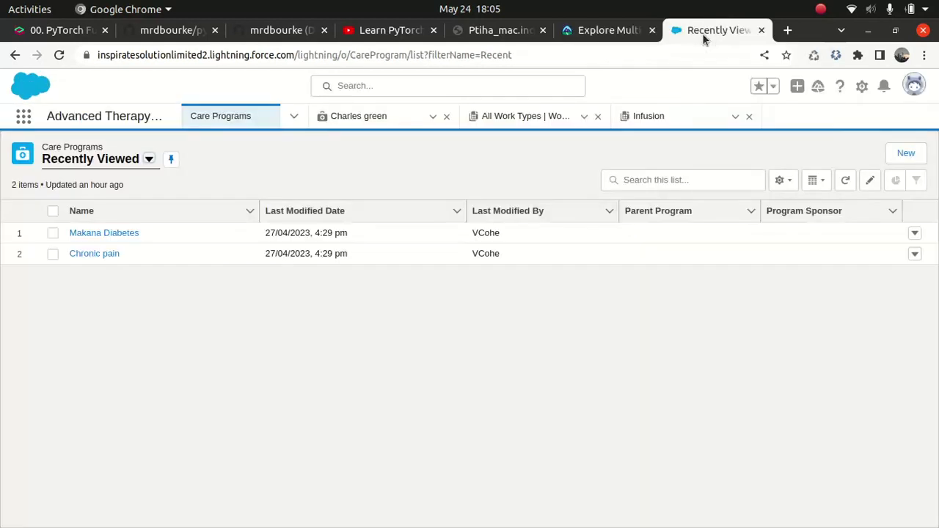
click(24, 117)
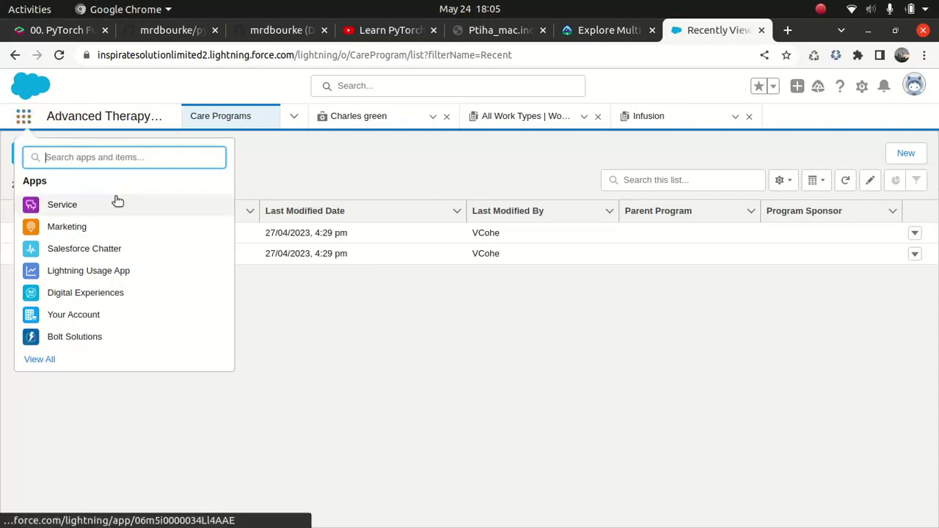
text(adv)
click(140, 204)
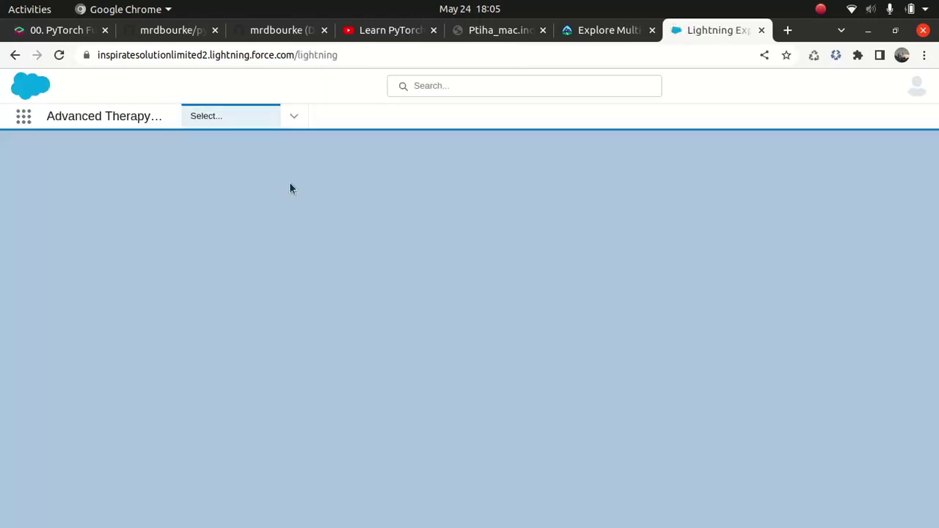
- Open Care Program Enrollees and show the All Care Program Enrollees list view
click(292, 119)
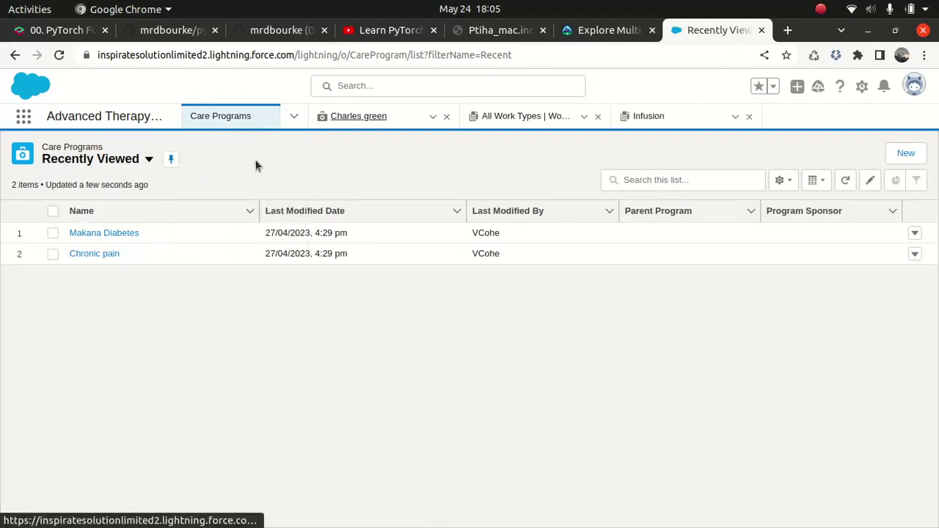
click(294, 116)
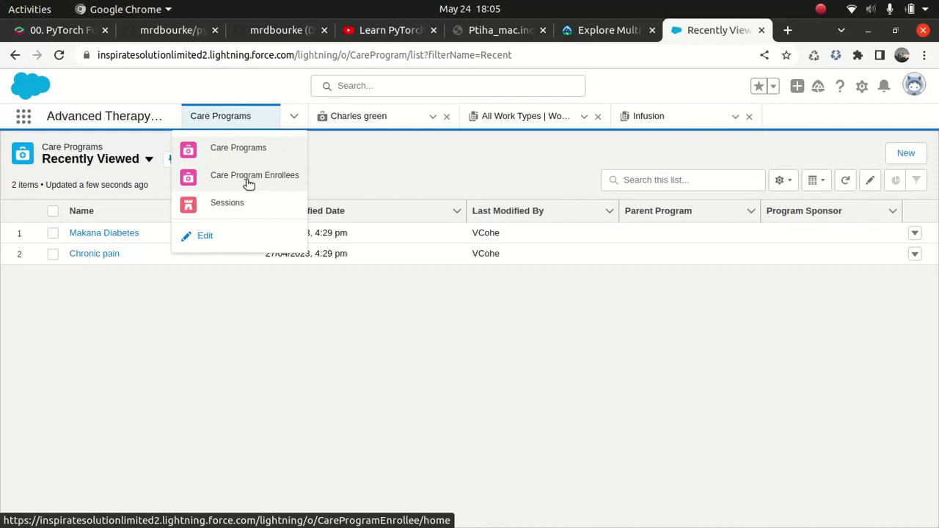
click(245, 178)
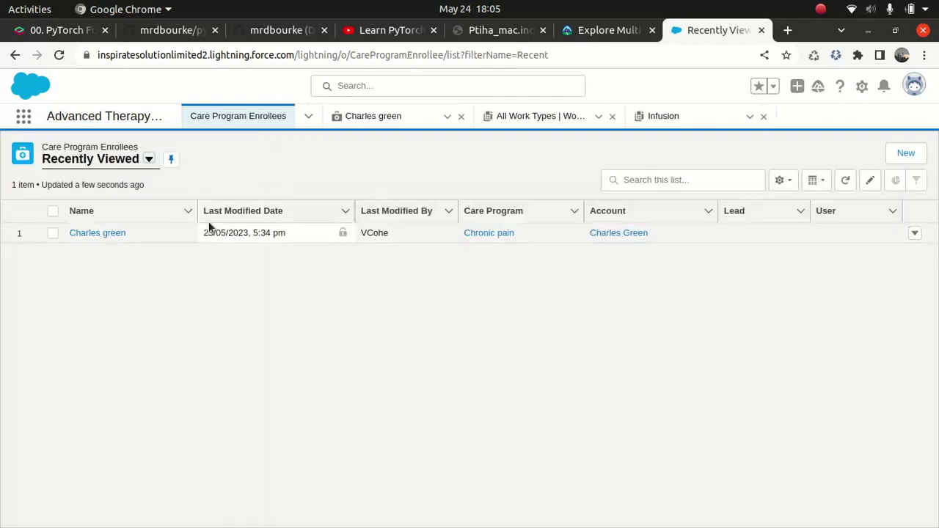
click(149, 159)
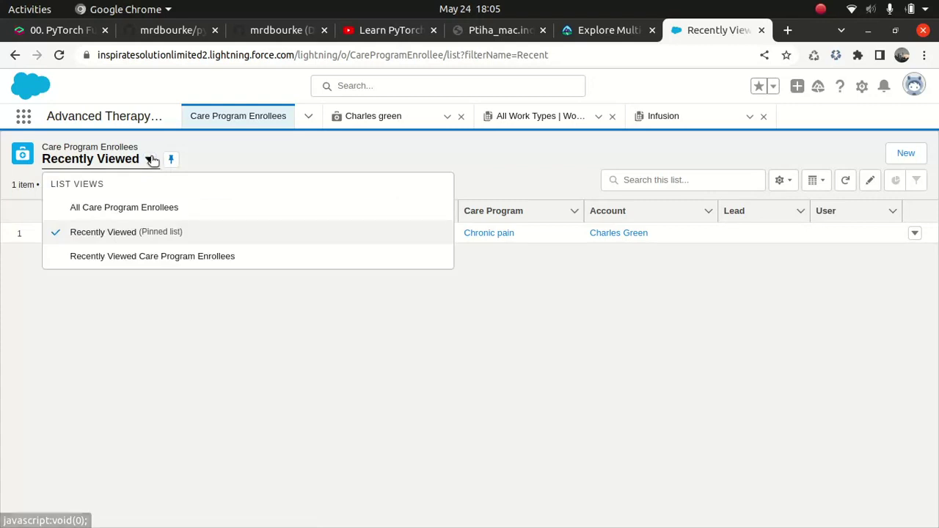
click(108, 208)
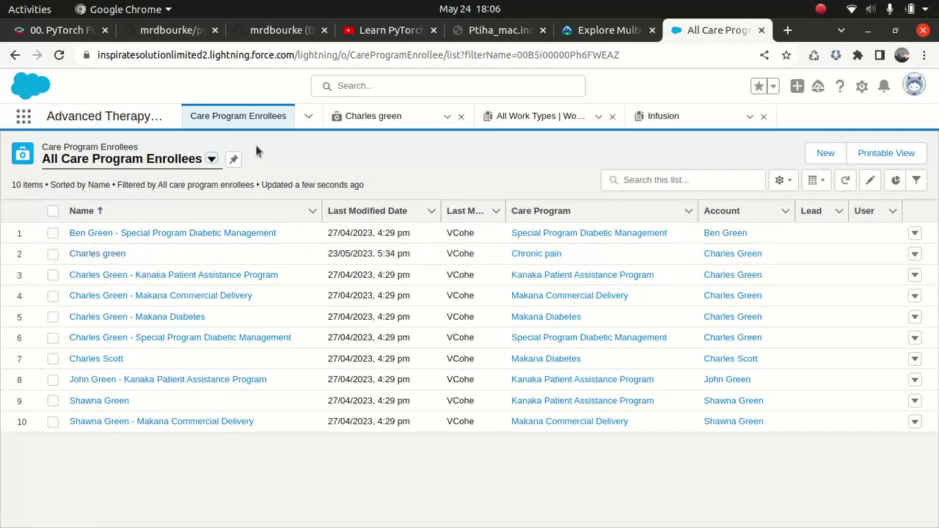
- Switch from the enrollee list to the Care Programs list
click(308, 117)
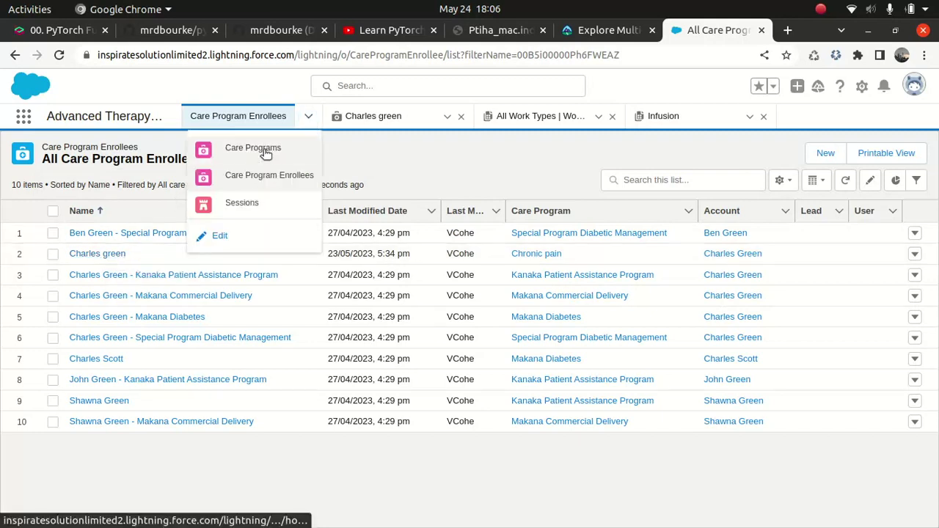
key(Escape)
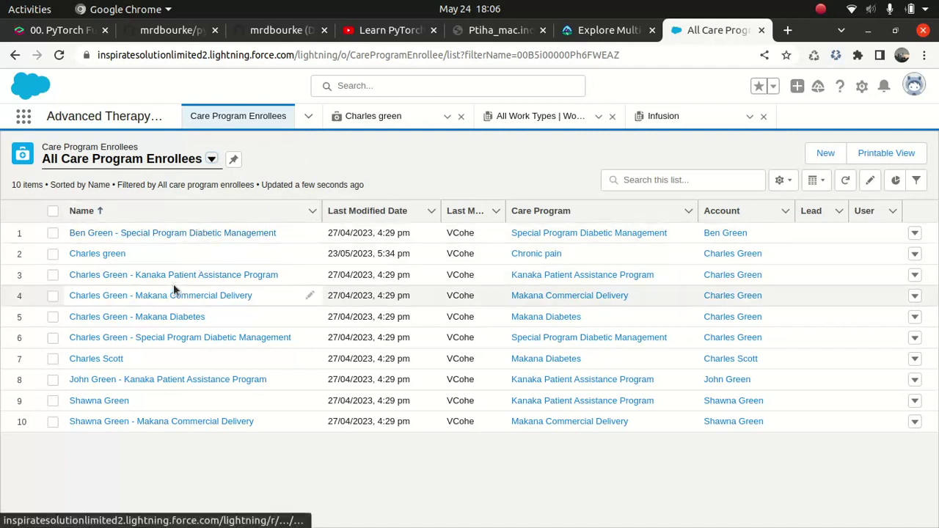
click(309, 117)
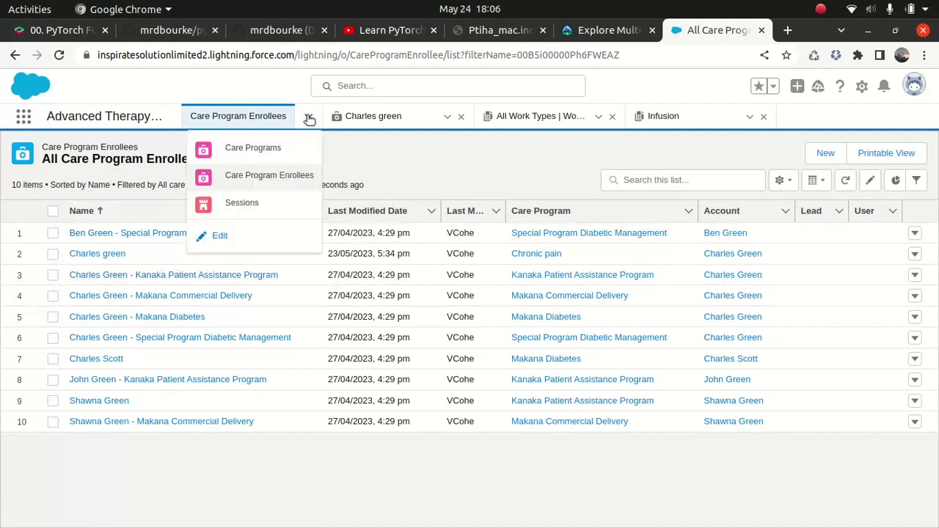
click(272, 147)
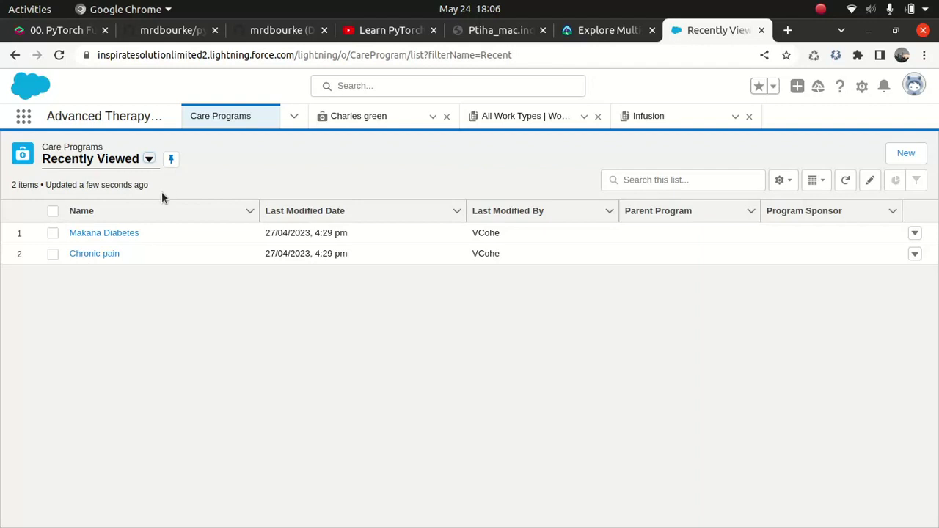
- Check the Trailhead scheduling diagram, search the Salesforce items for "work proce" and open Work Procedures in a separate browser tab
click(590, 32)
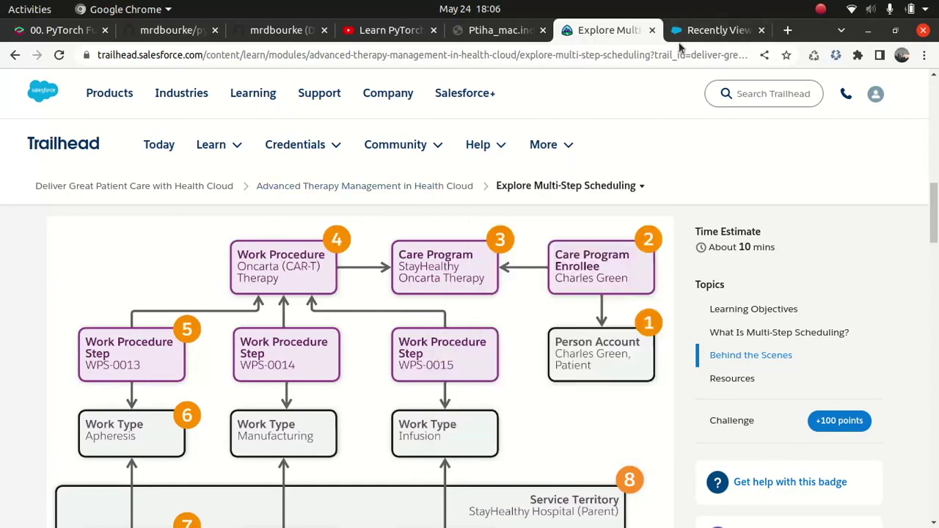
click(703, 32)
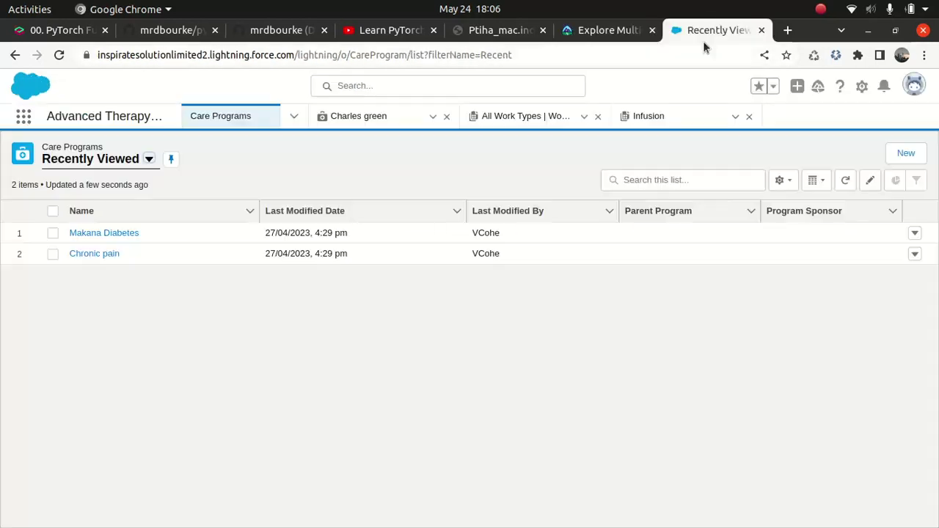
click(24, 116)
text(work proce)
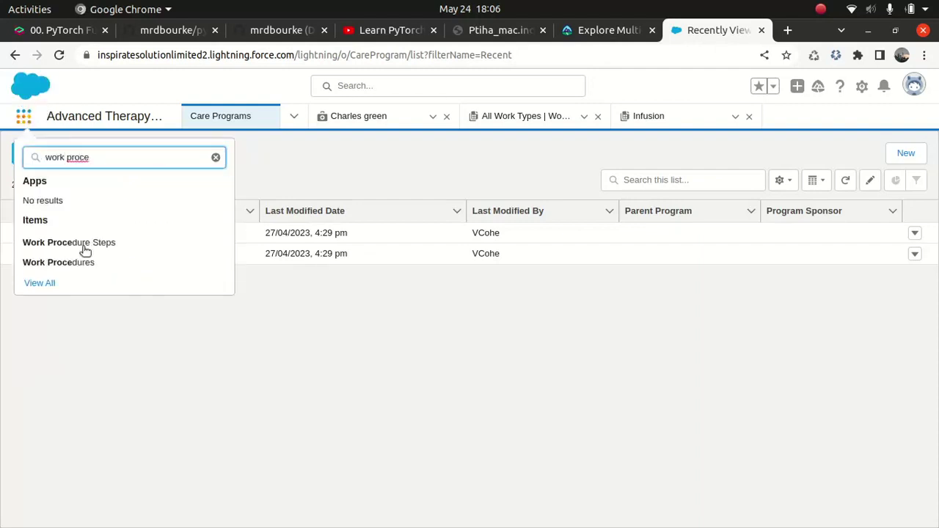
right_click(63, 262)
click(121, 271)
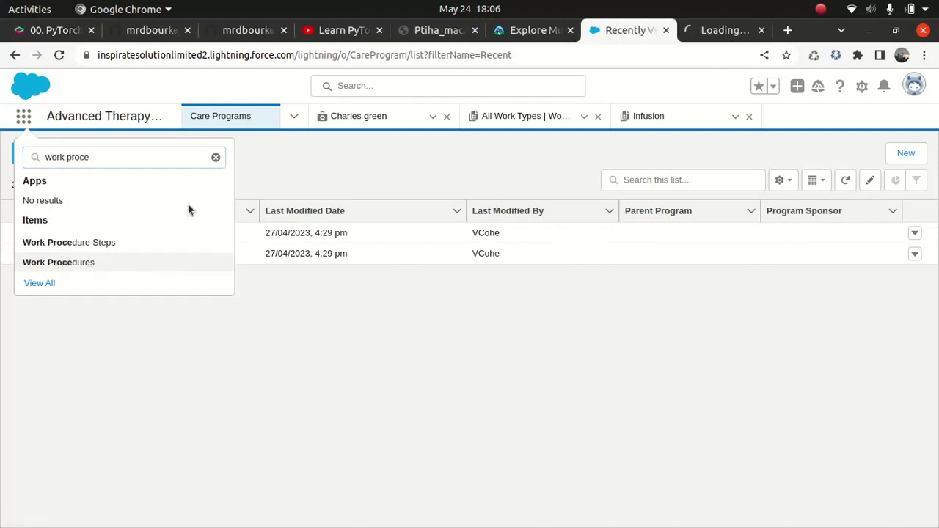
- Open the Makana Commercial Delivery work procedure and display its related work procedure steps
click(557, 37)
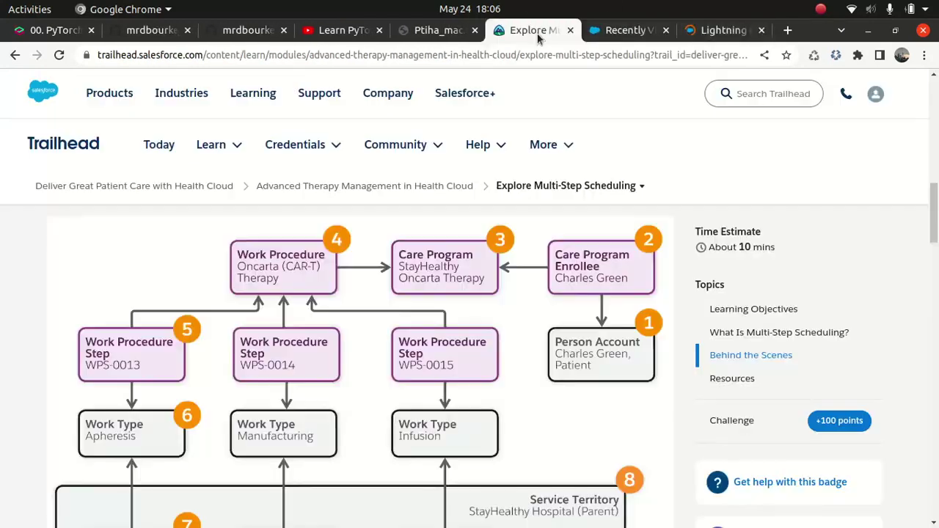
click(713, 32)
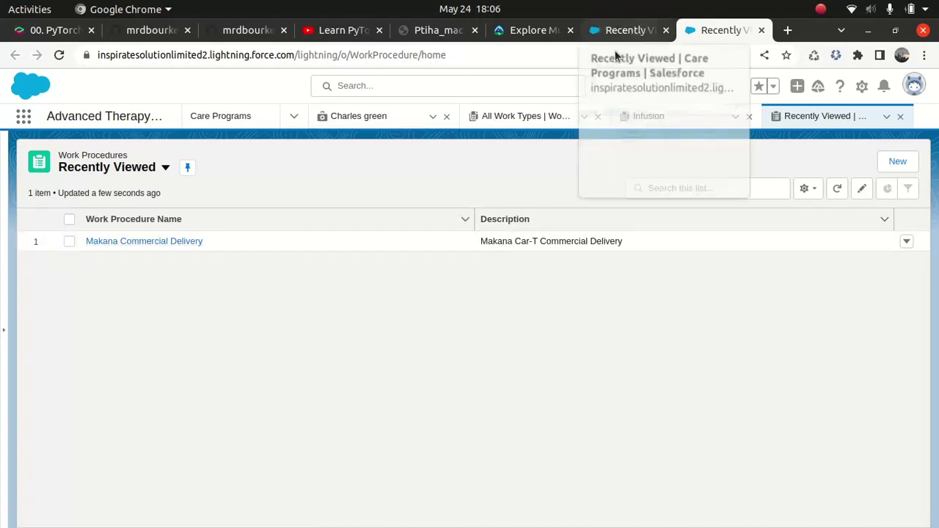
click(185, 242)
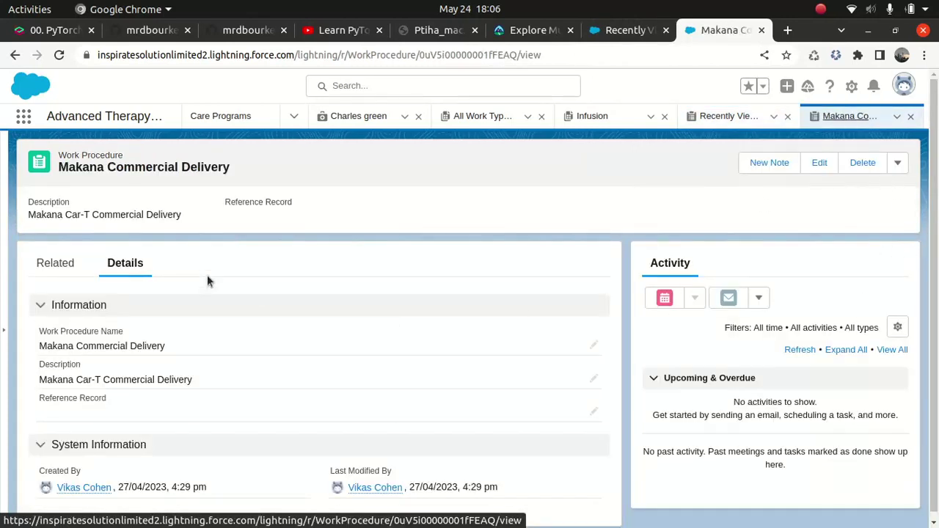
click(47, 266)
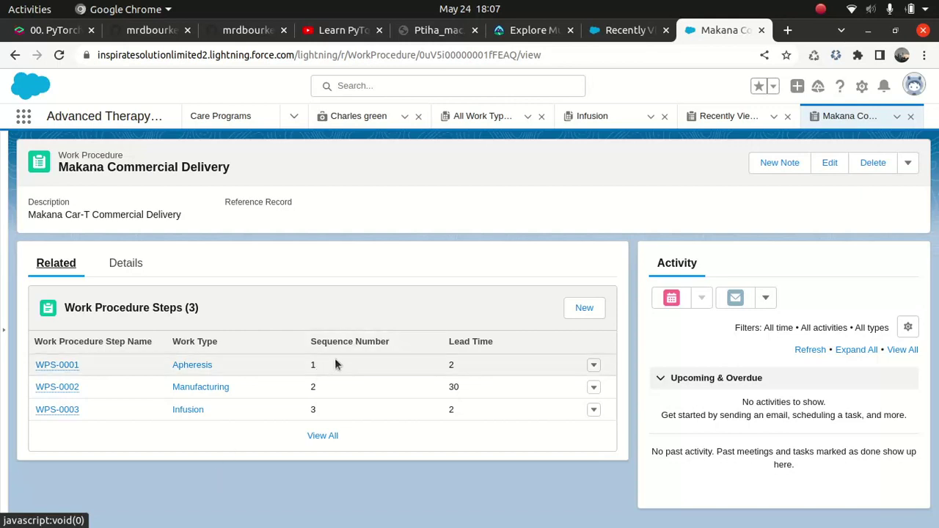
- Return to the open care program enrollee record for Chronic pain and start booking new appointment slots
click(628, 30)
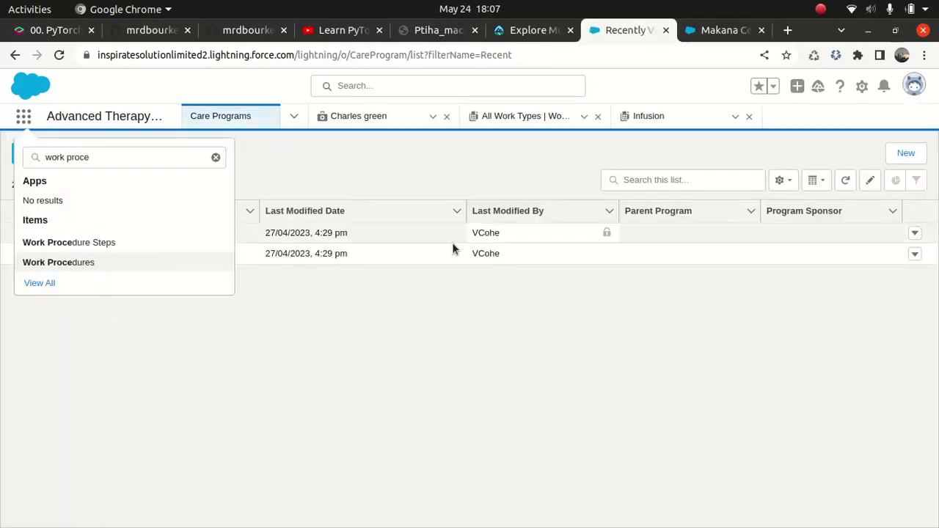
key(Escape)
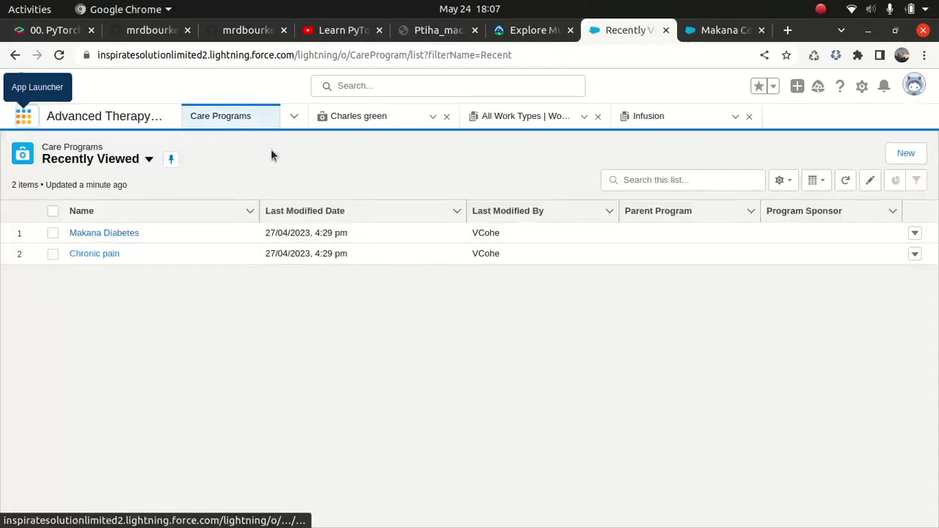
click(367, 118)
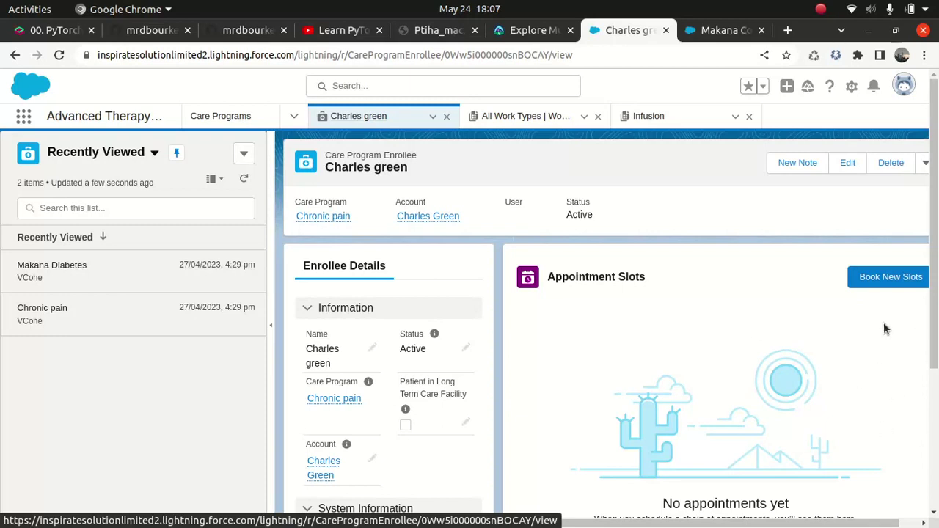
click(886, 283)
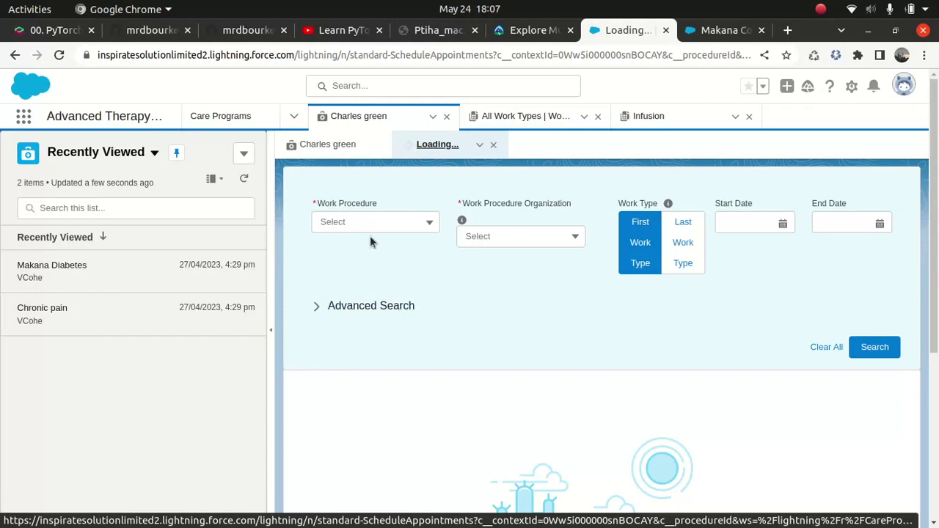
- Set the work procedure to Makana Commercial Delivery and the work procedure organization to Makana Gene Therapy
click(397, 222)
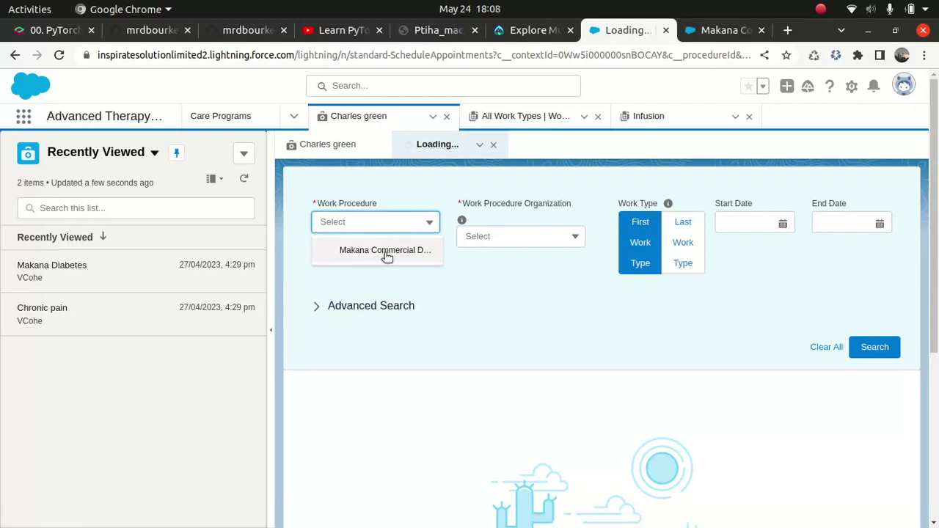
click(387, 252)
click(501, 245)
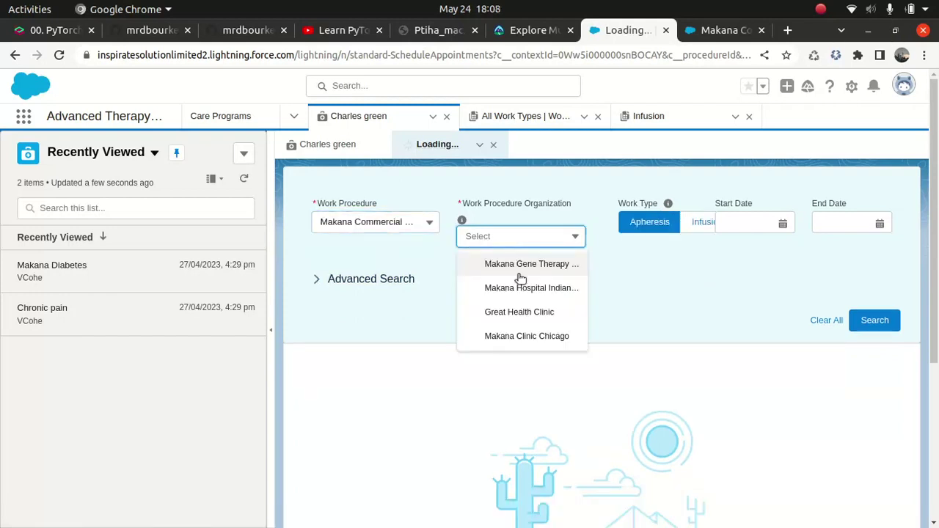
click(522, 272)
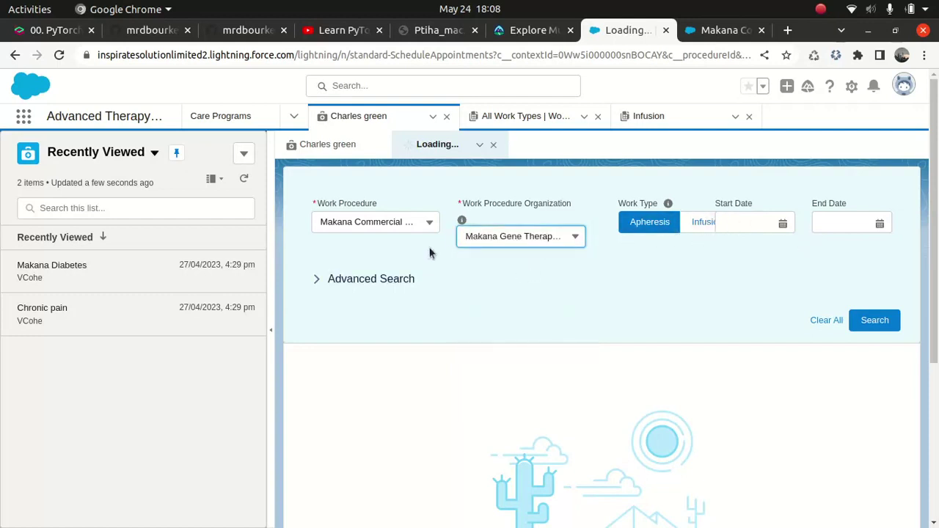
- Add an advanced search criterion with work type Apheresis at Makana Clinic and search for appointment slots
click(328, 281)
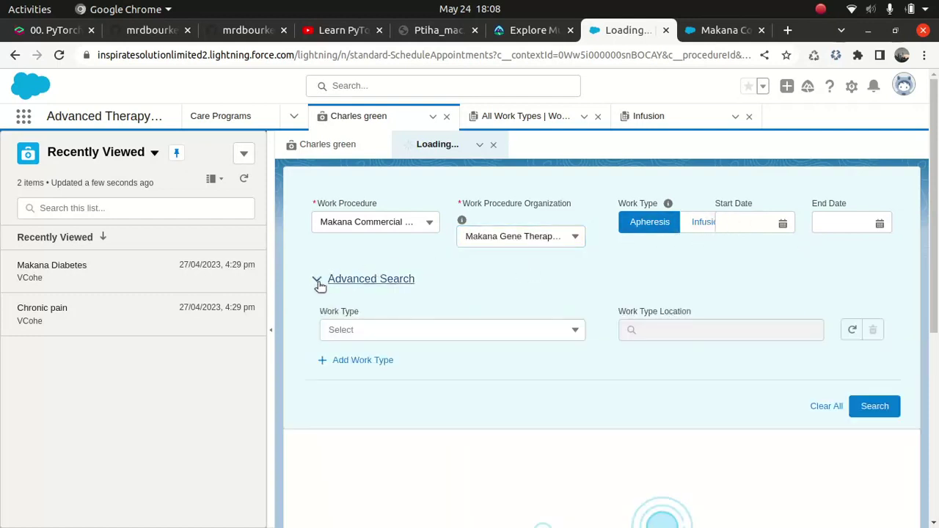
click(372, 334)
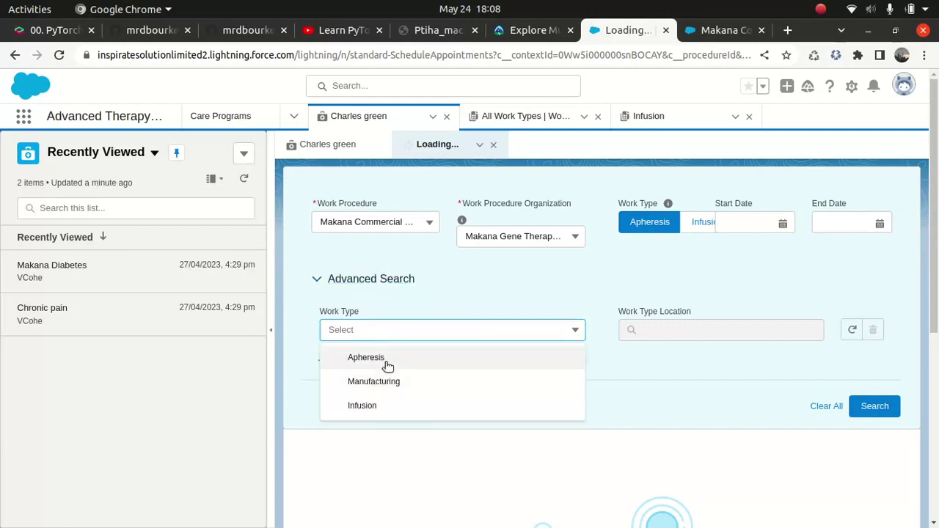
click(386, 364)
click(654, 330)
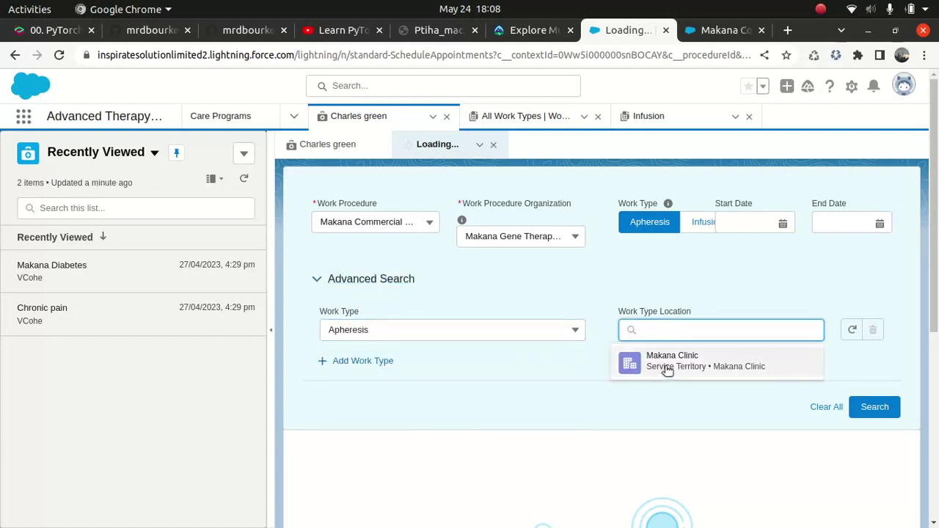
click(663, 361)
click(870, 427)
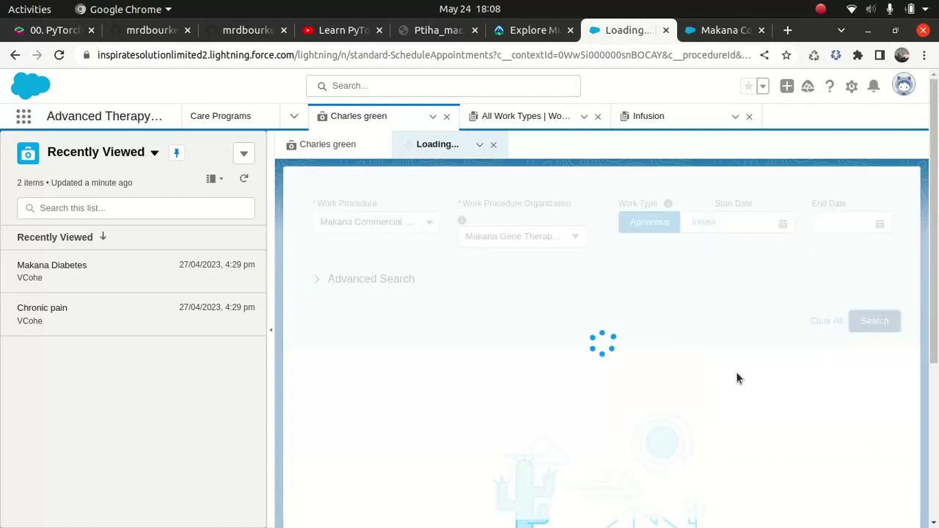